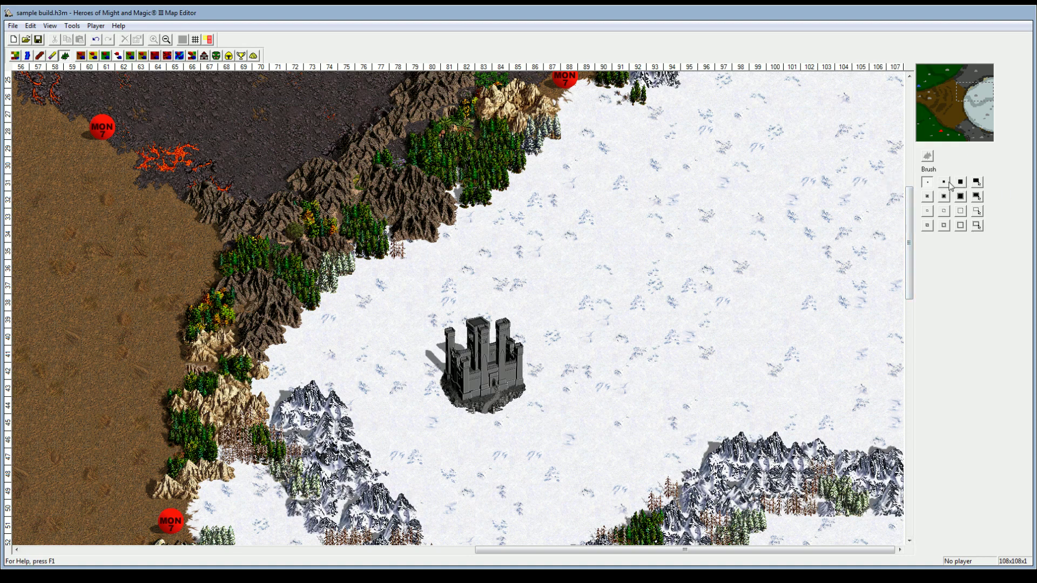
# Auto-place obstacles on a 10 by 9 tile snow patch east of the castle using the 2x2 brush, with grid and passability displayed.
pyautogui.click(945, 184)
pyautogui.moveTo(766, 192)
pyautogui.mouseDown()
pyautogui.moveTo(692, 308)
pyautogui.moveTo(675, 234)
pyautogui.moveTo(771, 235)
pyautogui.moveTo(718, 267)
pyautogui.mouseUp()
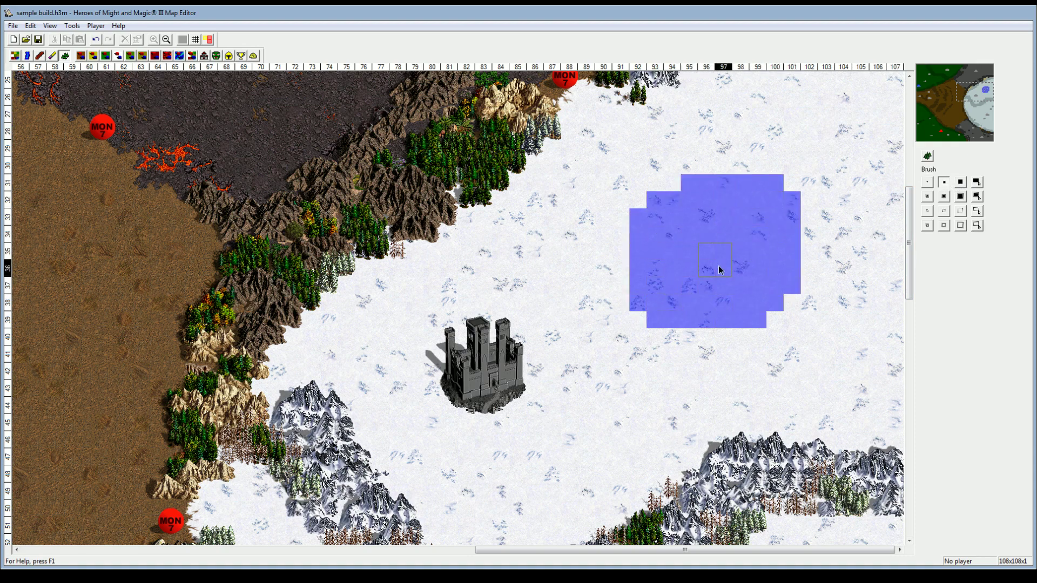
pyautogui.click(195, 39)
pyautogui.click(209, 41)
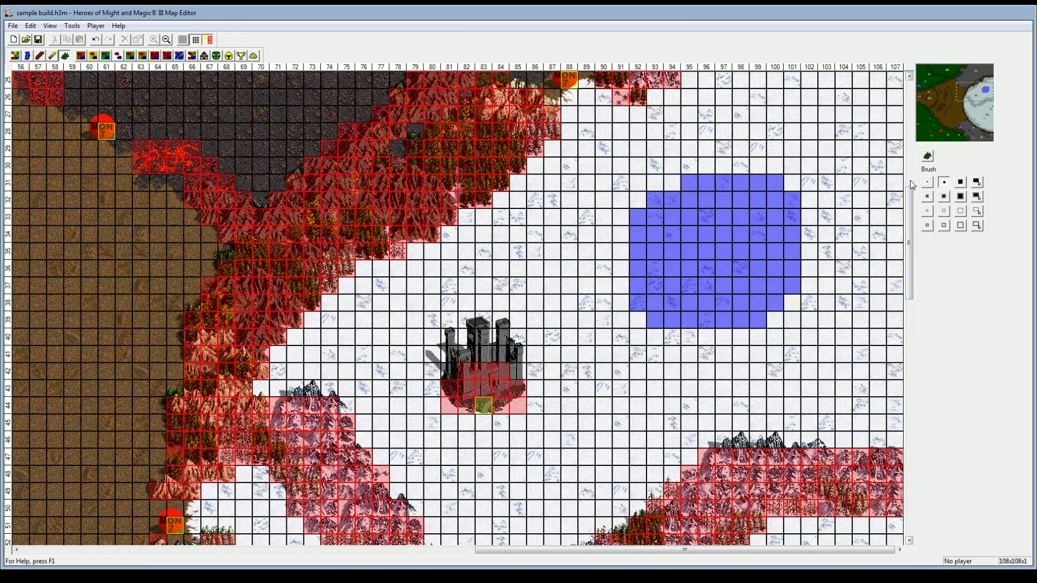
pyautogui.click(928, 157)
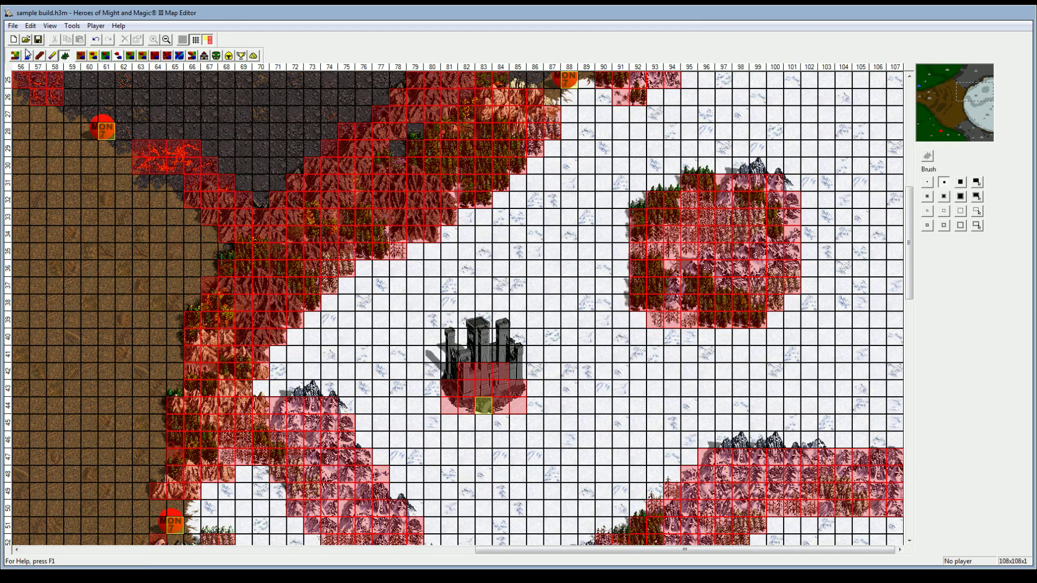
# Erase the obstacle patch and auto-place a larger one, about 13 by 13 tiles, there with the lighter-bordered 2x2 brush.
pyautogui.click(53, 55)
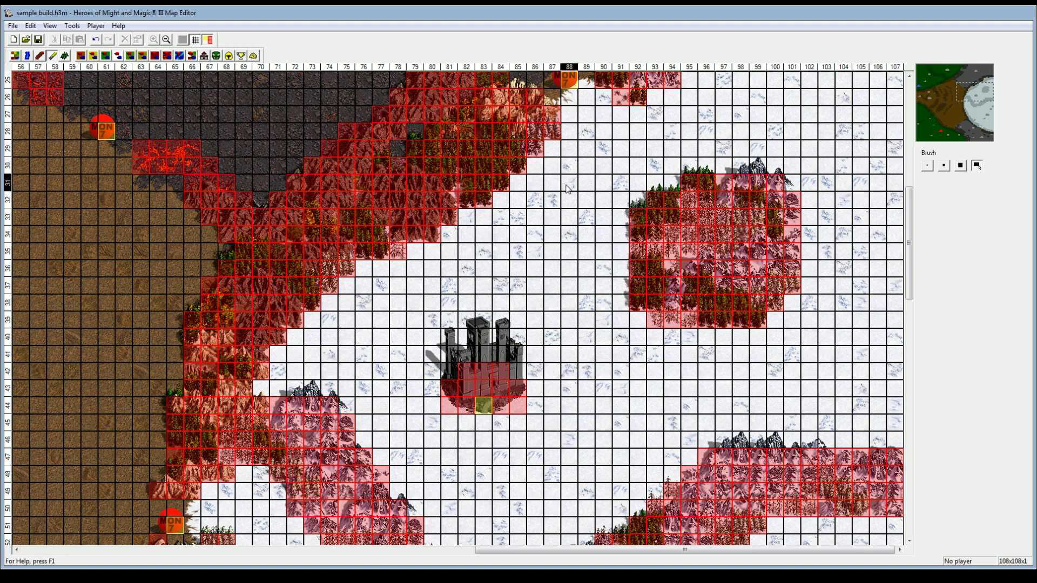
pyautogui.moveTo(598, 161); pyautogui.dragTo(842, 354)
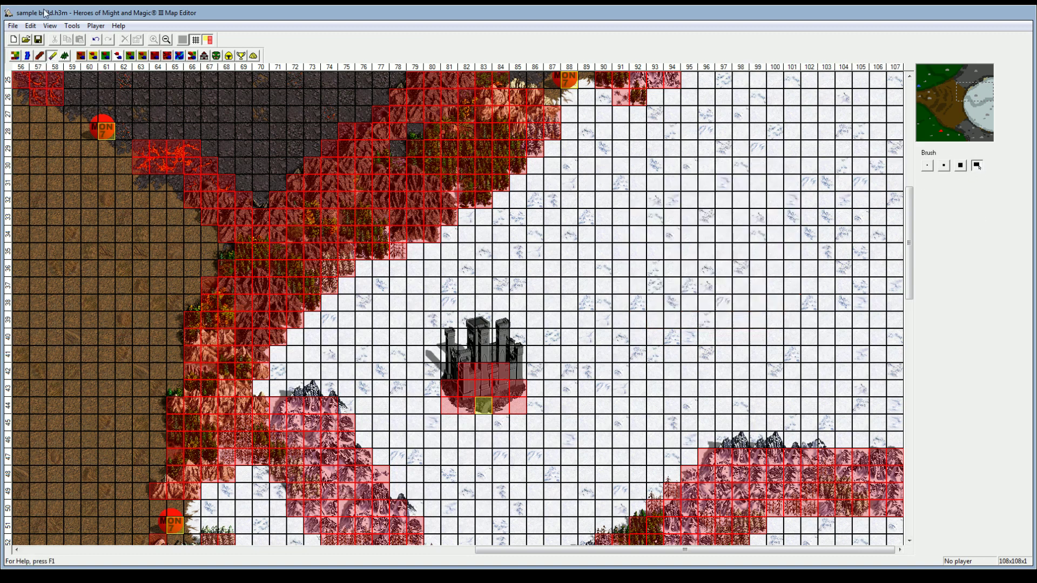
pyautogui.click(67, 55)
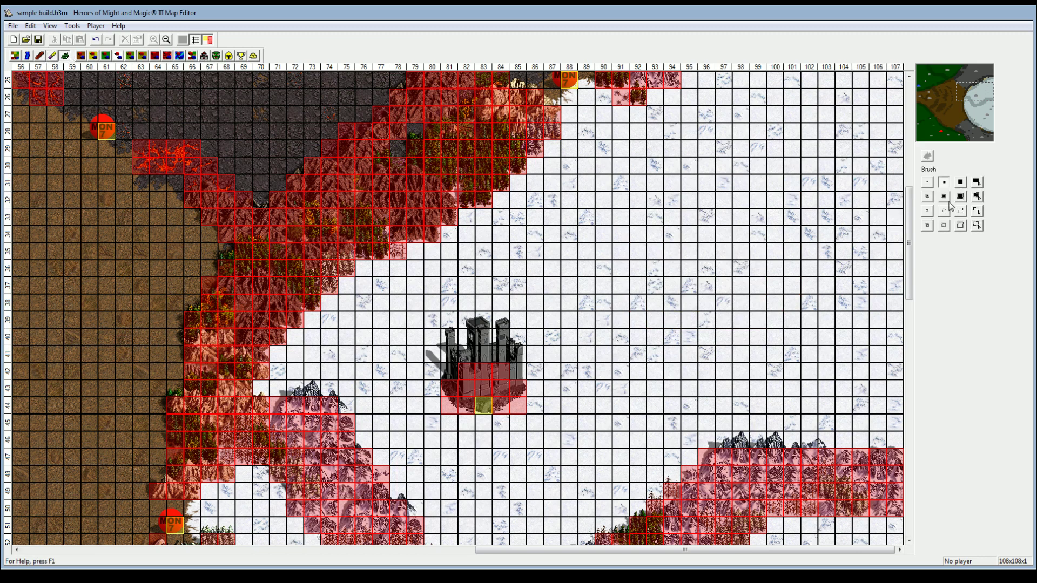
pyautogui.moveTo(746, 176)
pyautogui.mouseDown()
pyautogui.moveTo(641, 245)
pyautogui.moveTo(735, 326)
pyautogui.moveTo(776, 196)
pyautogui.moveTo(754, 276)
pyautogui.moveTo(706, 285)
pyautogui.mouseUp()
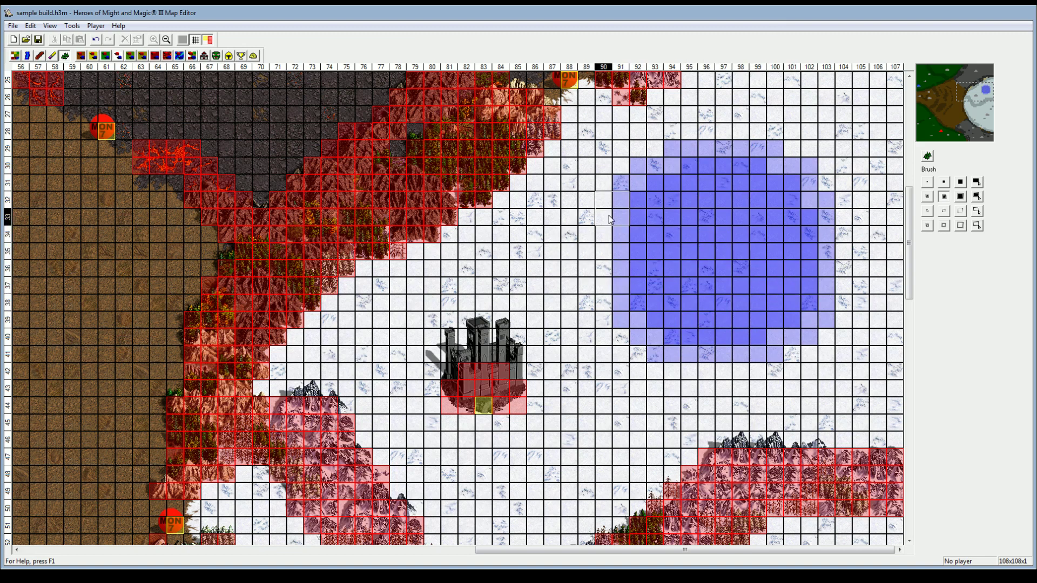
pyautogui.click(927, 157)
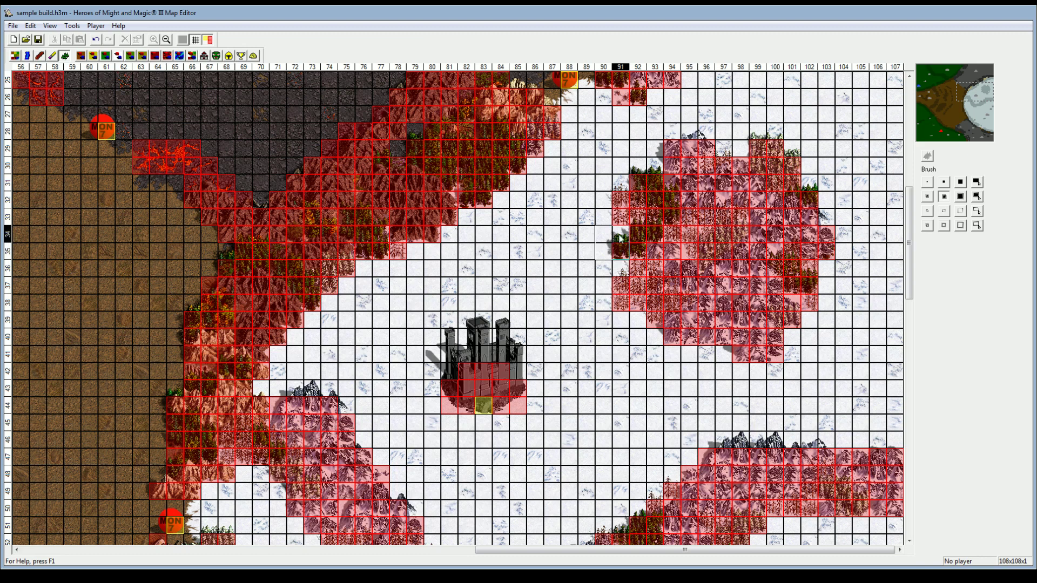
# Erase the large patch and auto-place a winding three-tile-wide obstacle strip toward the castle with the lighter-bordered one-tile brush.
pyautogui.click(53, 56)
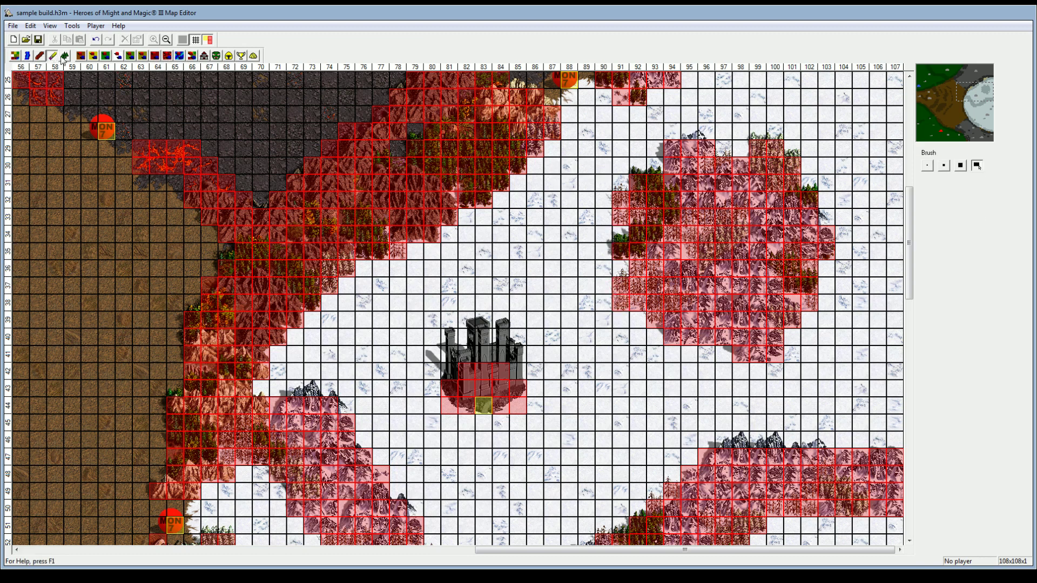
pyautogui.moveTo(569, 130)
pyautogui.mouseDown()
pyautogui.moveTo(680, 207)
pyautogui.moveTo(888, 381)
pyautogui.mouseUp()
pyautogui.click(65, 55)
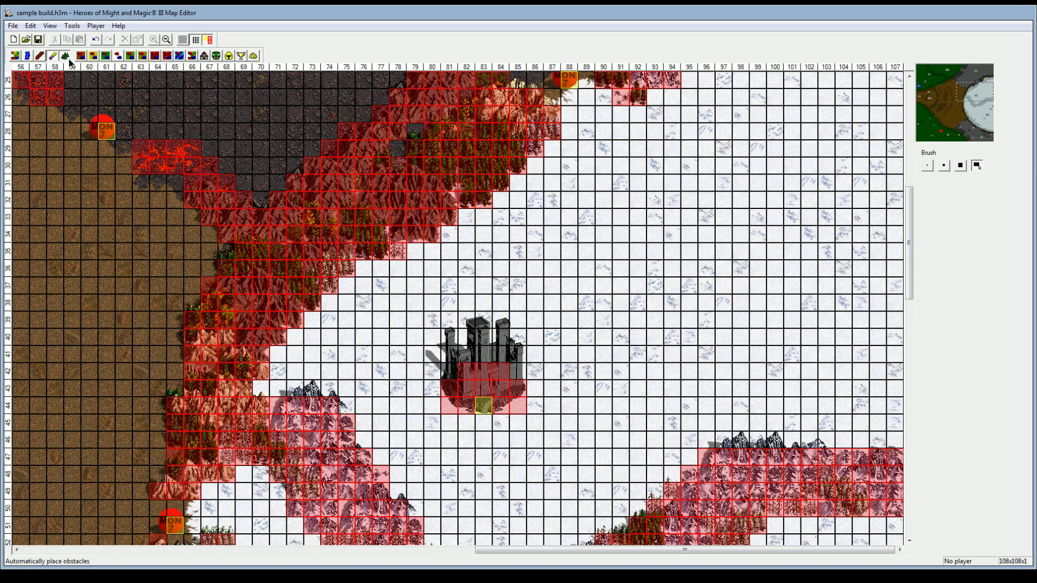
pyautogui.click(930, 197)
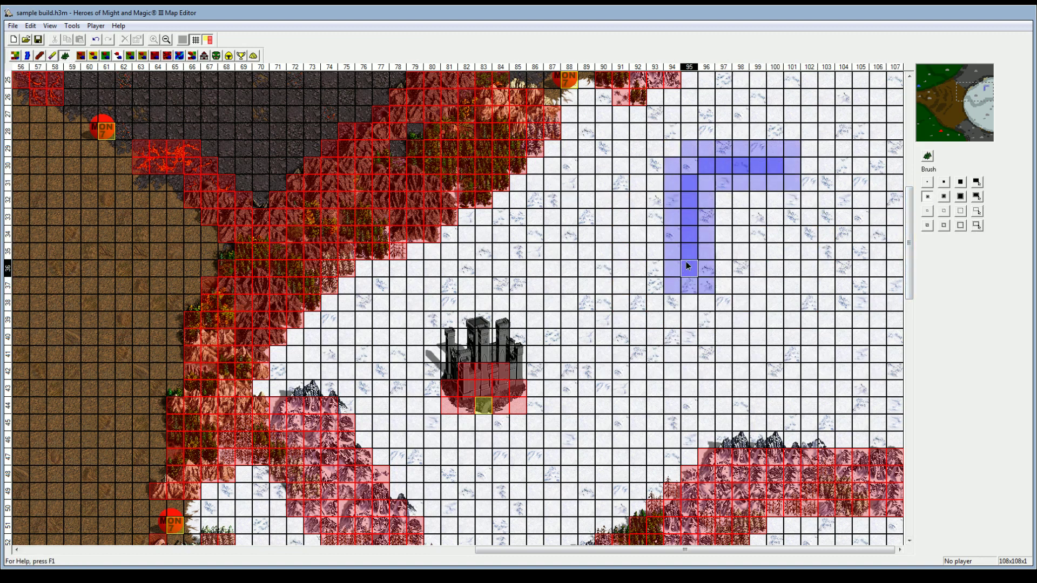
pyautogui.moveTo(686, 261)
pyautogui.mouseDown()
pyautogui.moveTo(605, 295)
pyautogui.moveTo(584, 348)
pyautogui.mouseUp()
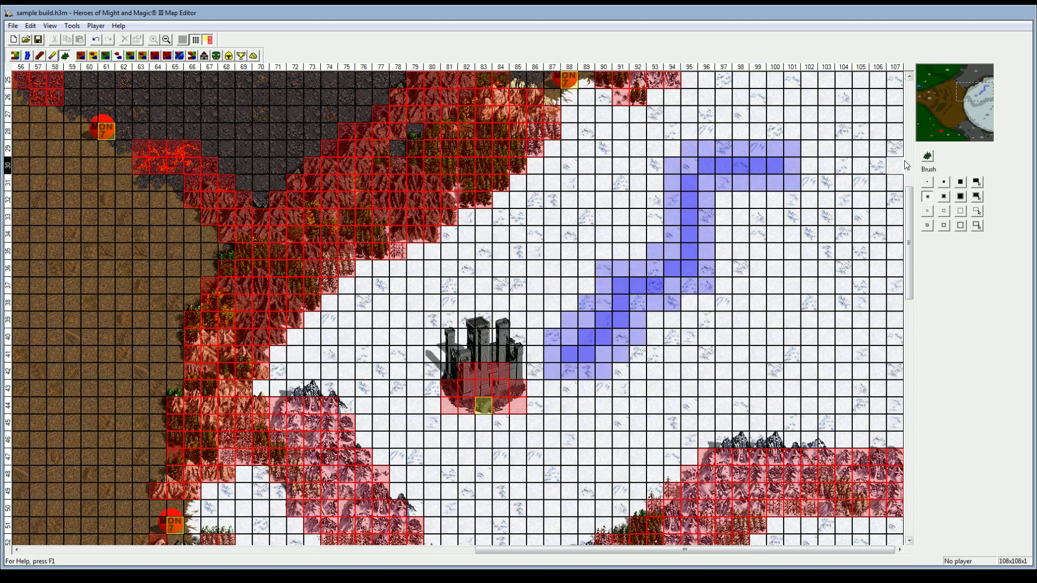
pyautogui.click(927, 158)
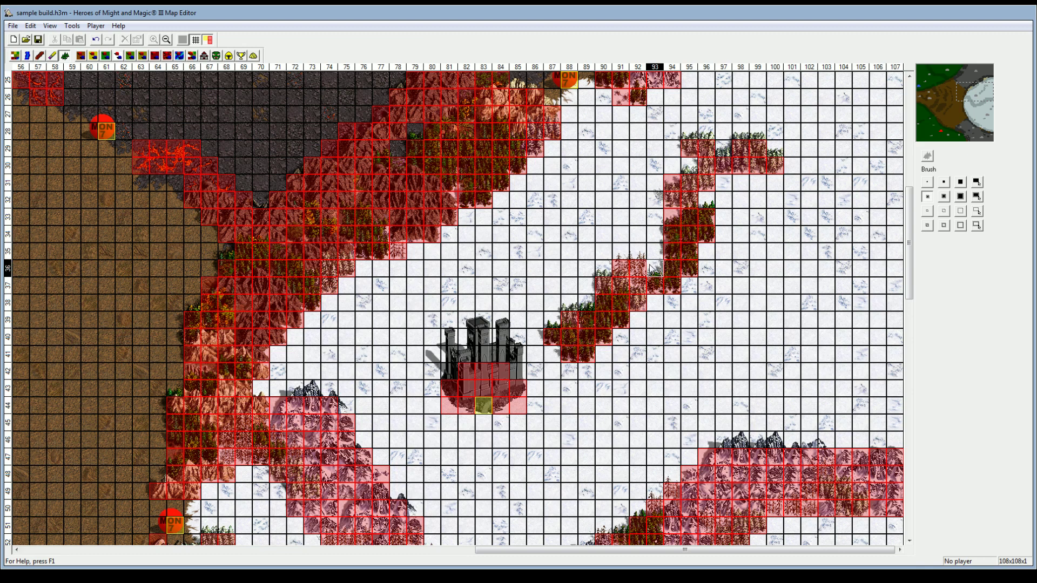
# Auto-place a one-tile-wide diagonal obstacle line from about column 104, row 34 to column 92, row 44.
pyautogui.click(926, 182)
pyautogui.moveTo(843, 234)
pyautogui.mouseDown()
pyautogui.moveTo(799, 230)
pyautogui.moveTo(758, 297)
pyautogui.moveTo(638, 404)
pyautogui.mouseUp()
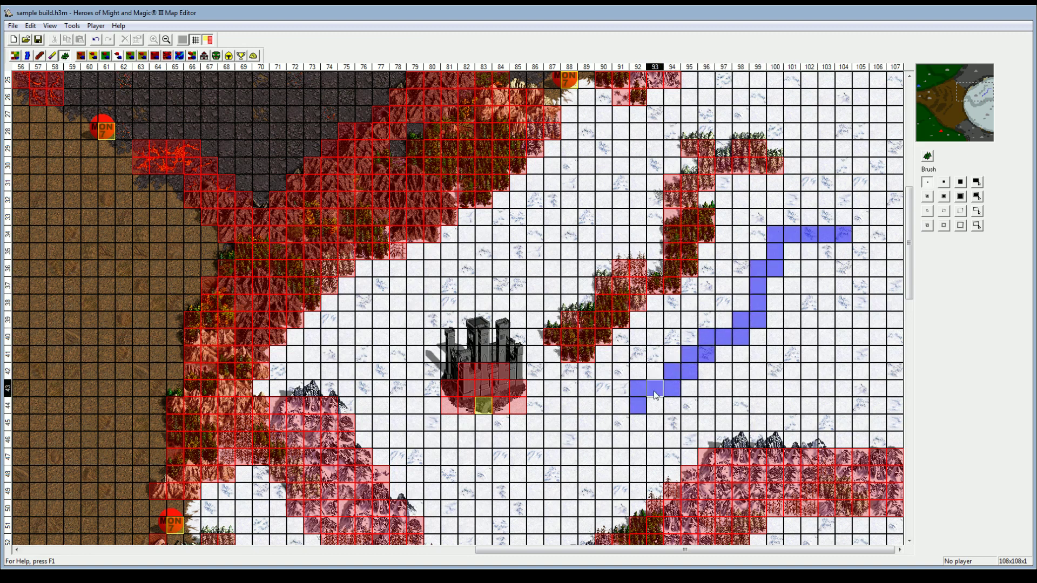
pyautogui.click(926, 157)
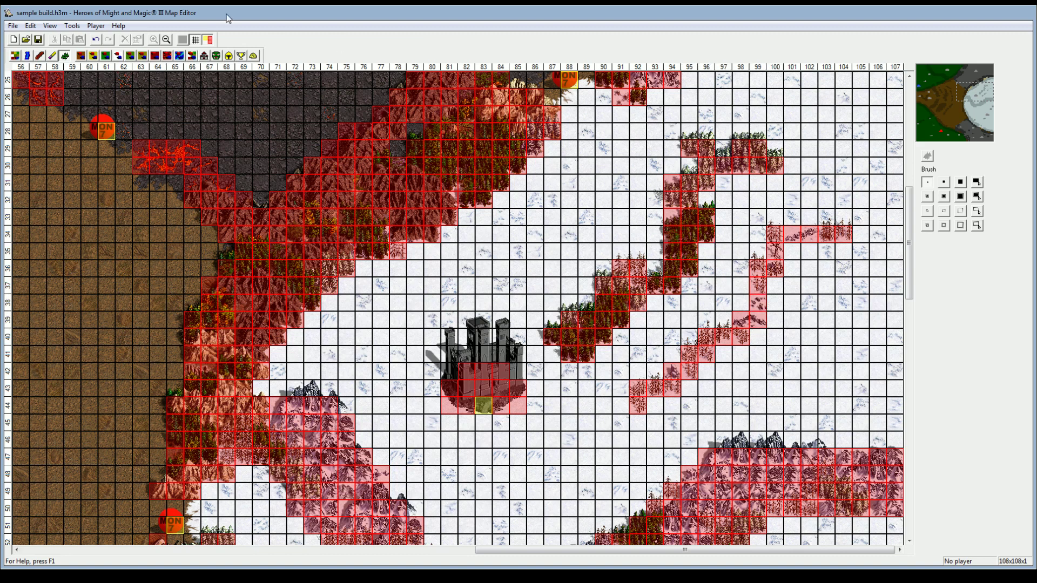
# Erase both obstacle strips east of the castle and return to automatic obstacle placement with the 2x2 brush.
pyautogui.click(53, 55)
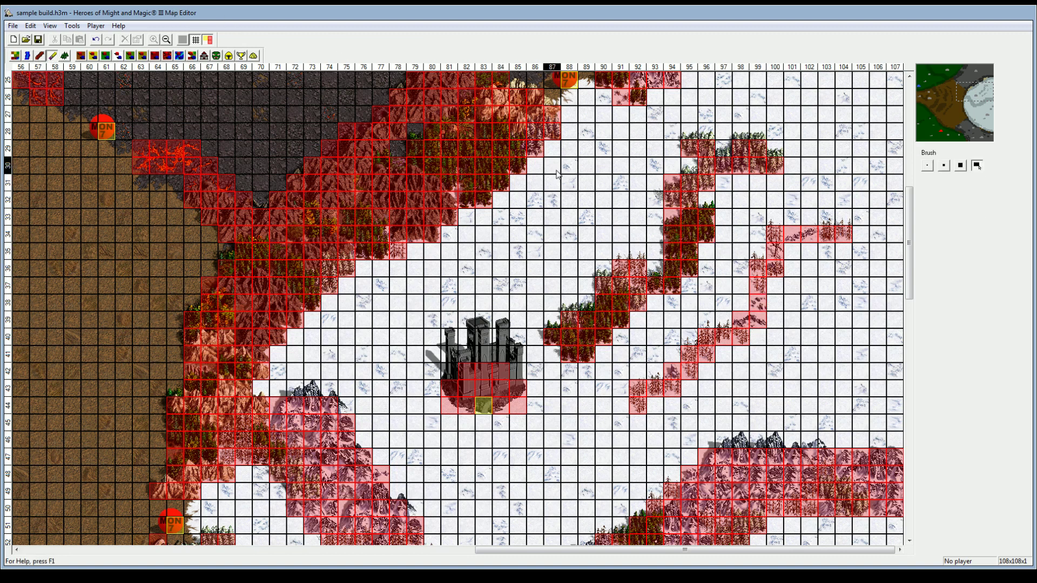
pyautogui.moveTo(567, 173)
pyautogui.mouseDown()
pyautogui.moveTo(823, 359)
pyautogui.moveTo(842, 388)
pyautogui.mouseUp()
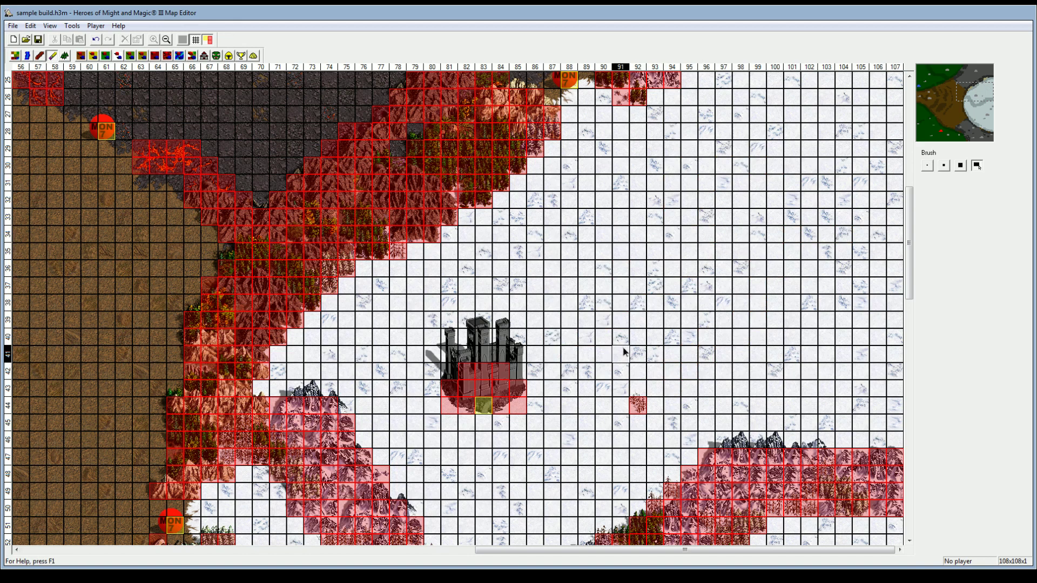
pyautogui.click(64, 56)
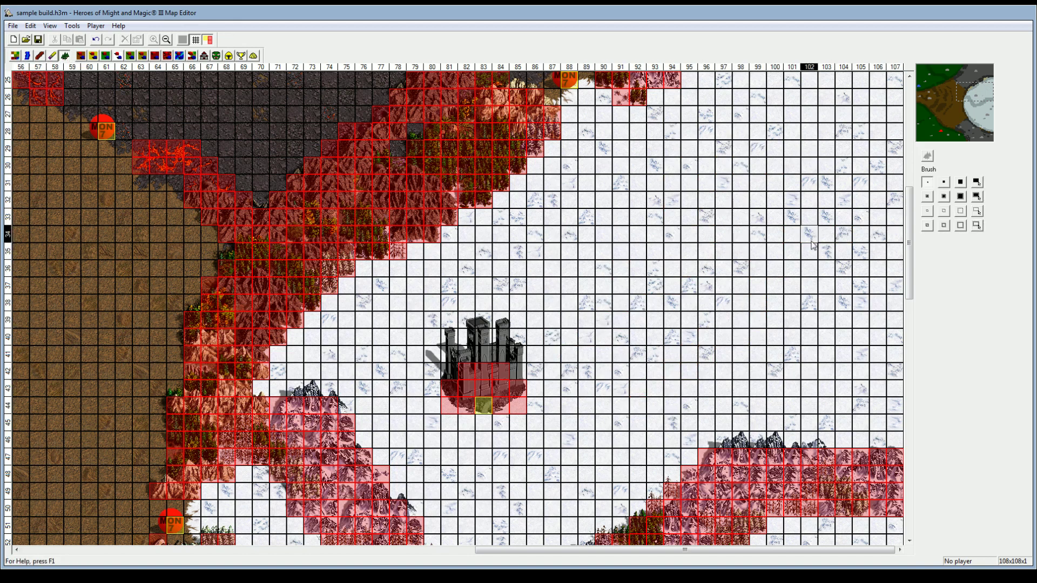
pyautogui.click(944, 184)
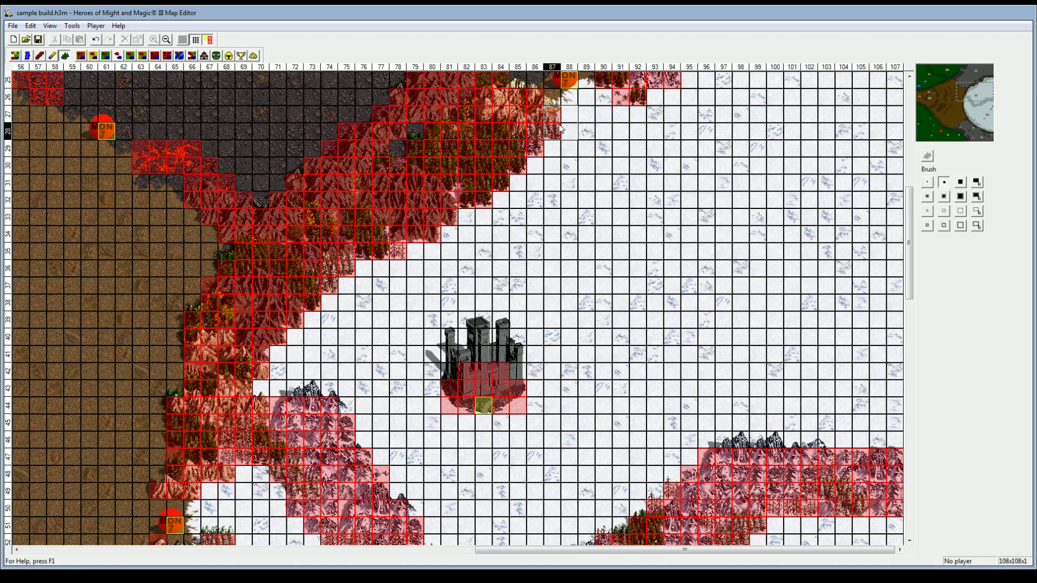
# Look over the northern snow area and browse the snow terrain objects, including trees, mountains and rocks.
pyautogui.click(980, 86)
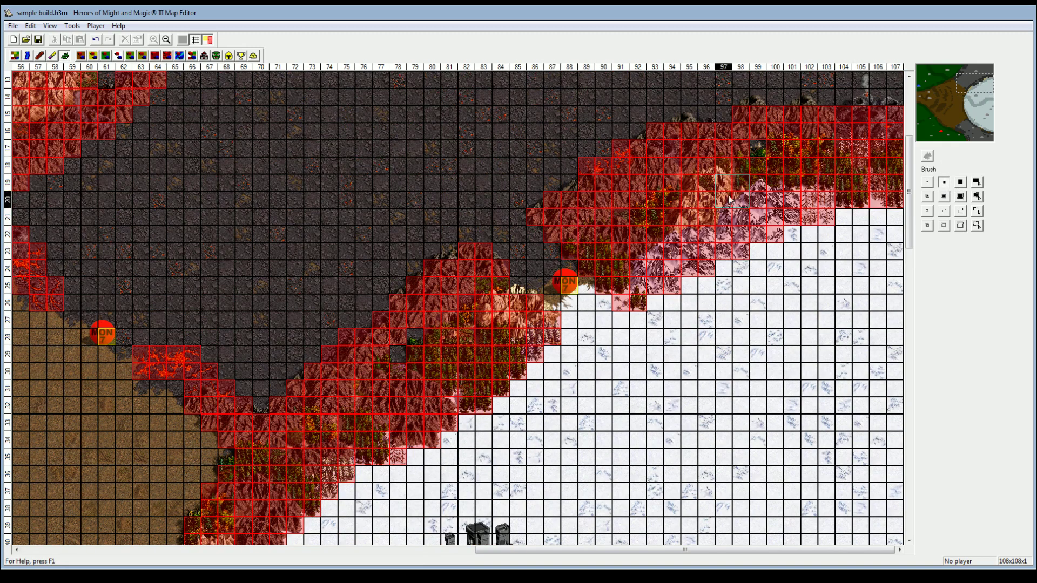
pyautogui.click(984, 92)
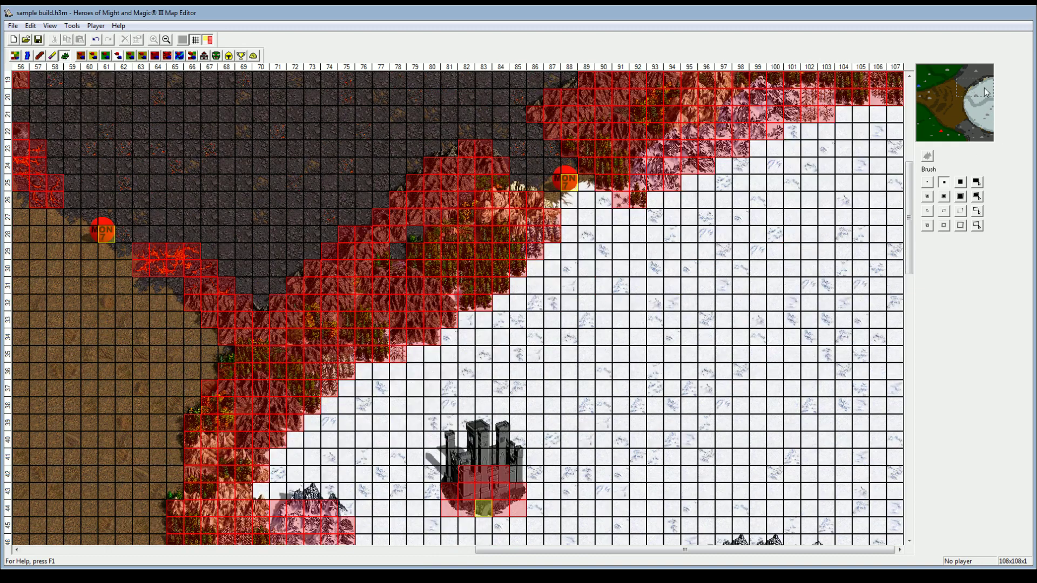
pyautogui.click(980, 90)
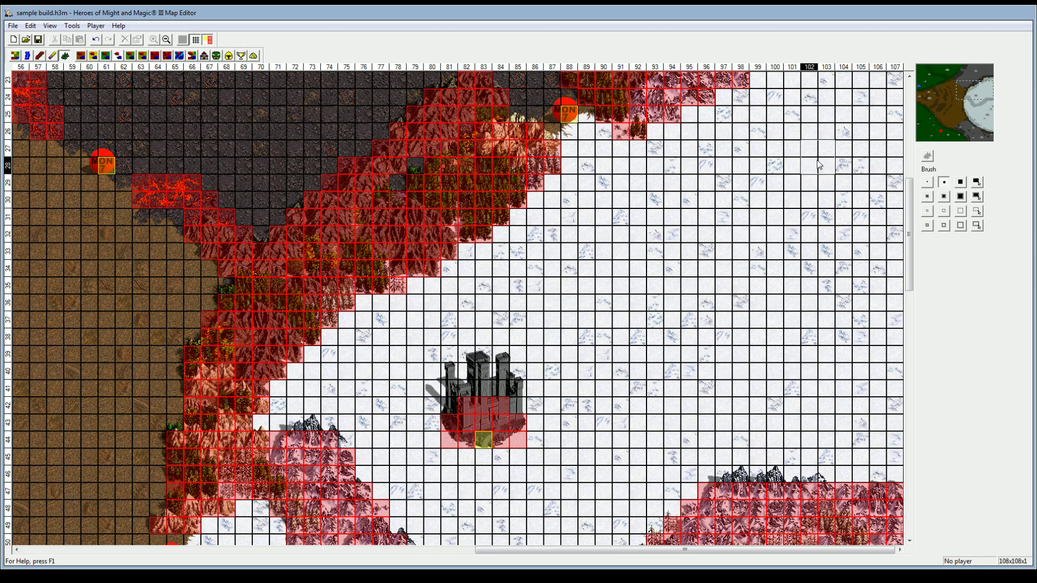
pyautogui.click(118, 55)
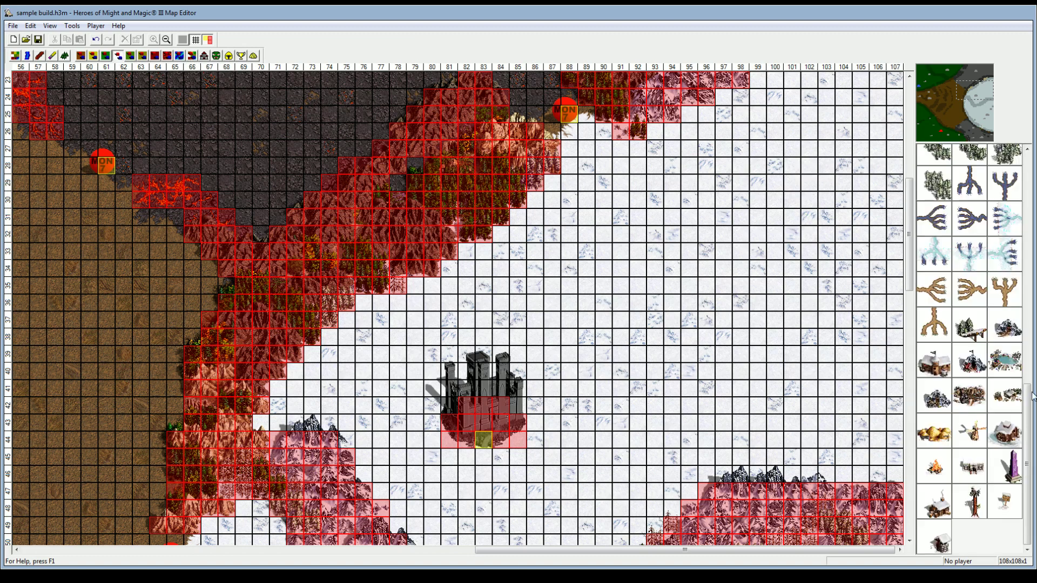
pyautogui.moveTo(1032, 396); pyautogui.dragTo(1029, 168)
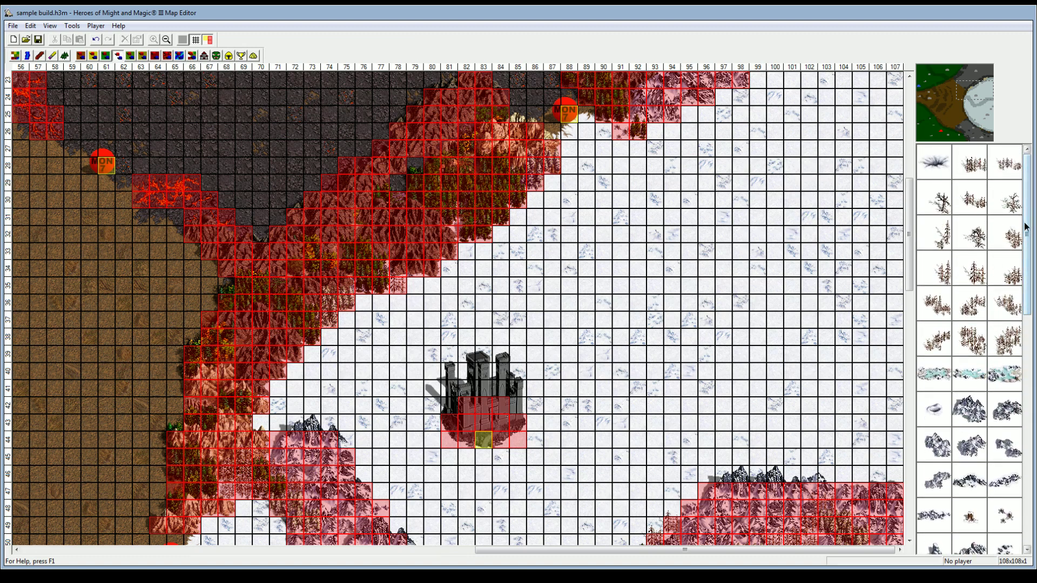
pyautogui.moveTo(1025, 227)
pyautogui.mouseDown()
pyautogui.moveTo(1029, 261)
pyautogui.moveTo(1028, 211)
pyautogui.mouseUp()
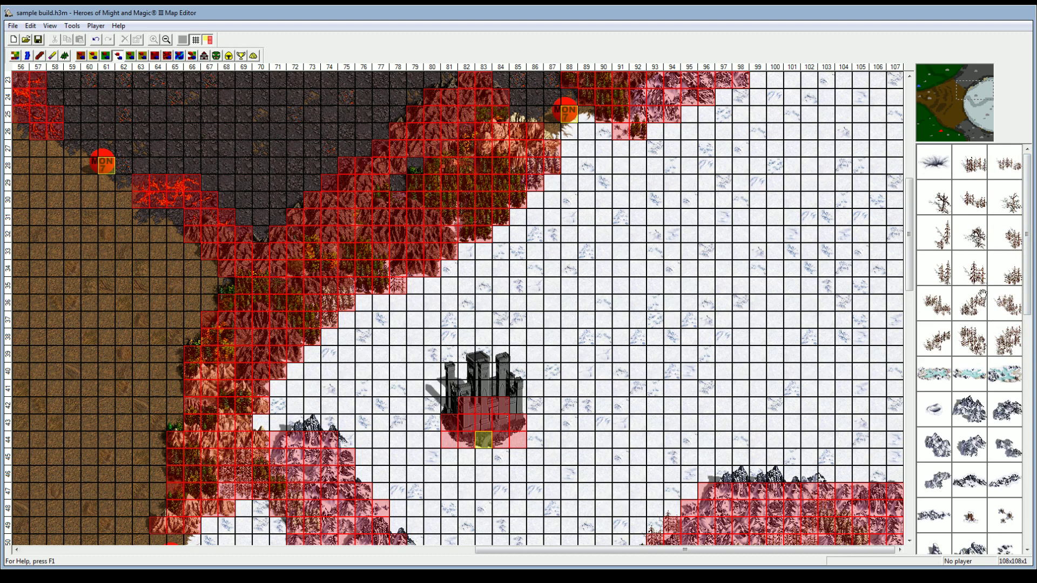
pyautogui.scroll(-2, 941, 317)
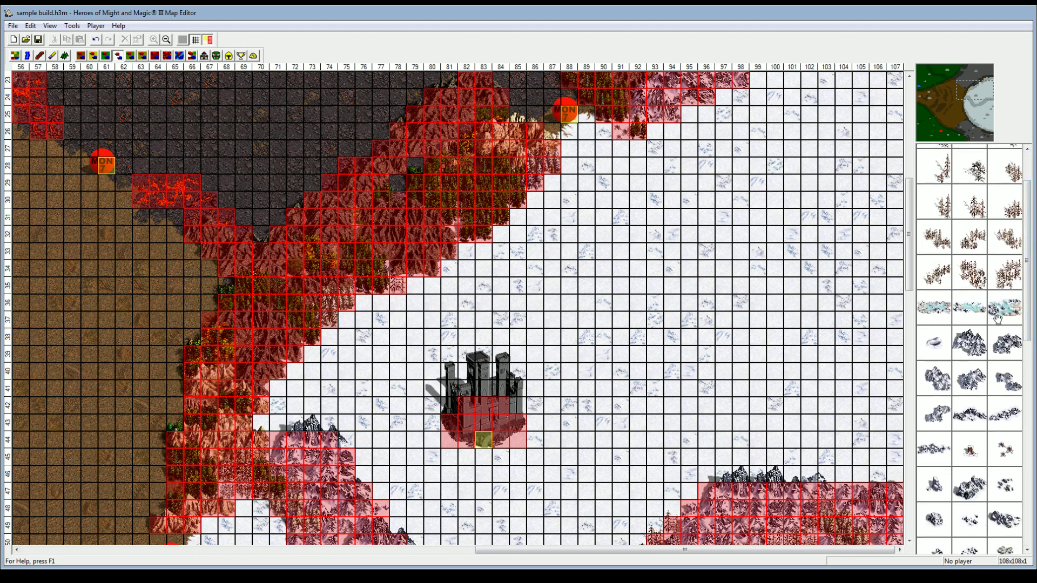
pyautogui.scroll(-4, 996, 319)
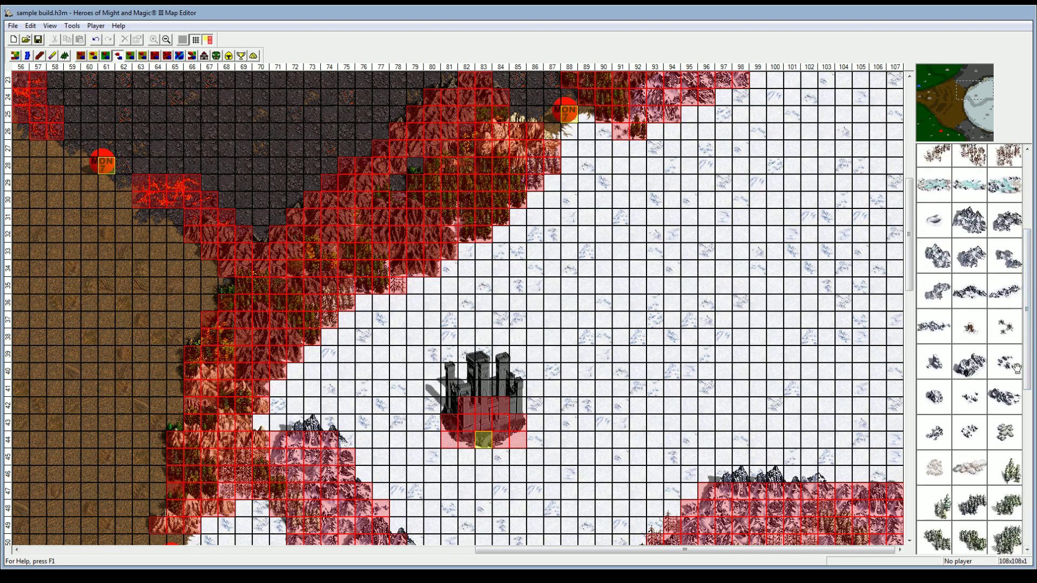
pyautogui.scroll(-9, 1010, 388)
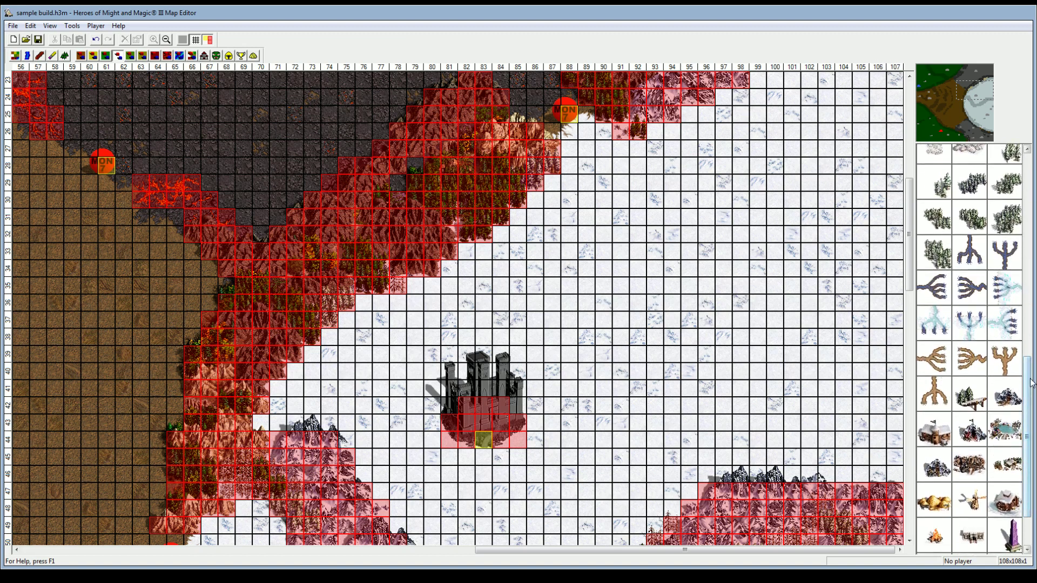
pyautogui.scroll(5, 1010, 378)
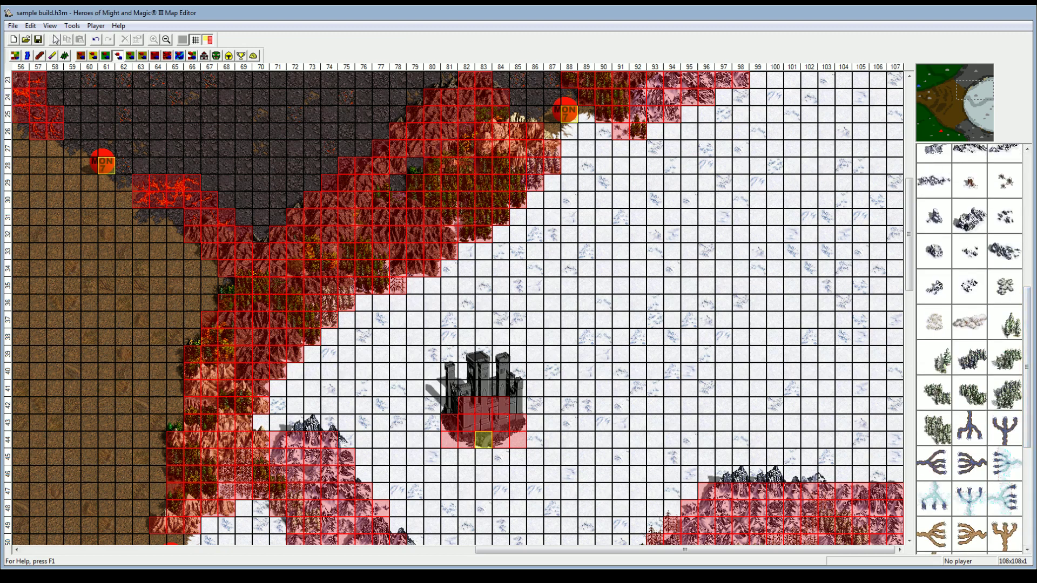
# Auto-place obstacle bands northeast, southeast and northwest of the castle, and hide the grid and passability overlay.
pyautogui.click(65, 55)
pyautogui.moveTo(818, 157)
pyautogui.mouseDown()
pyautogui.moveTo(680, 227)
pyautogui.moveTo(804, 259)
pyautogui.moveTo(724, 251)
pyautogui.moveTo(704, 301)
pyautogui.moveTo(886, 243)
pyautogui.moveTo(845, 199)
pyautogui.moveTo(629, 305)
pyautogui.moveTo(626, 332)
pyautogui.mouseUp()
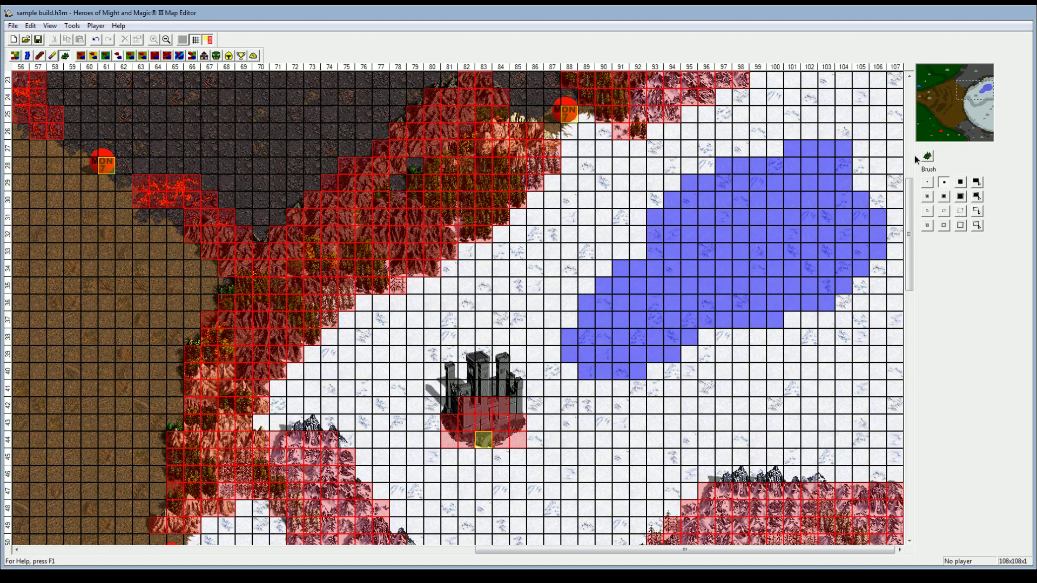
pyautogui.moveTo(785, 405)
pyautogui.mouseDown()
pyautogui.moveTo(744, 402)
pyautogui.moveTo(499, 521)
pyautogui.moveTo(470, 517)
pyautogui.mouseUp()
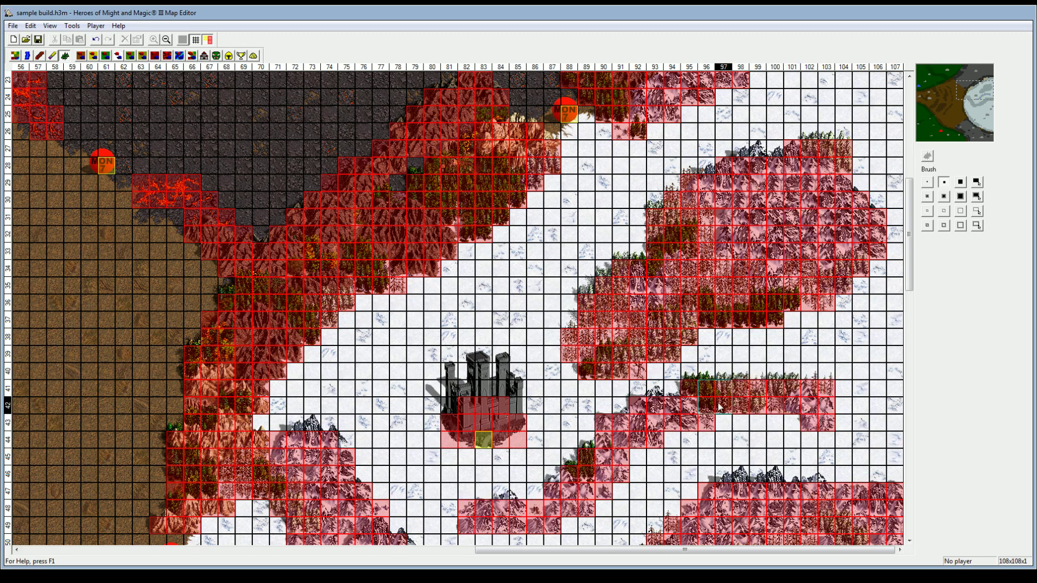
pyautogui.moveTo(460, 313)
pyautogui.mouseDown()
pyautogui.moveTo(542, 260)
pyautogui.moveTo(380, 348)
pyautogui.mouseUp()
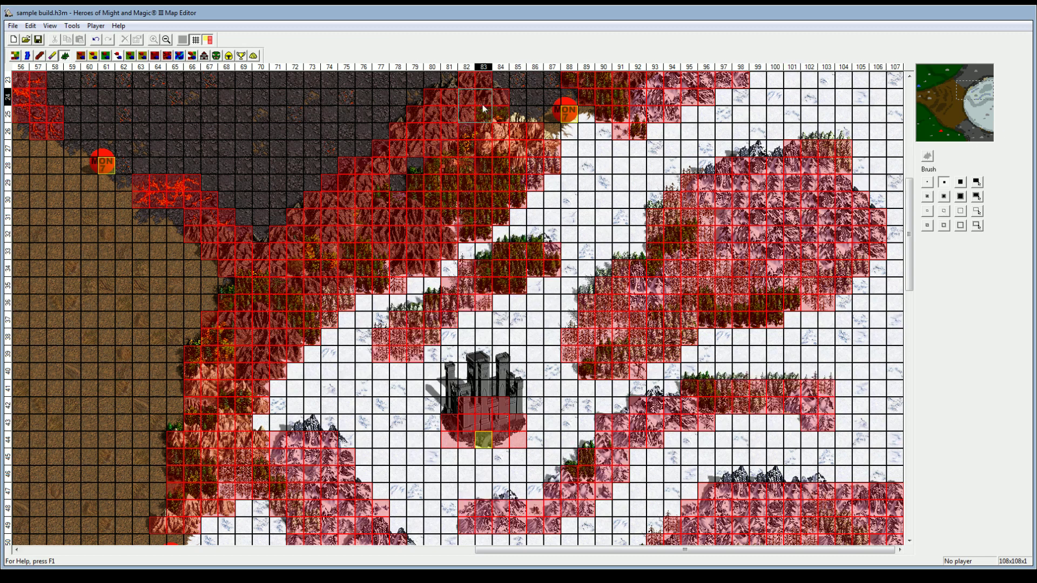
pyautogui.click(195, 39)
pyautogui.click(208, 39)
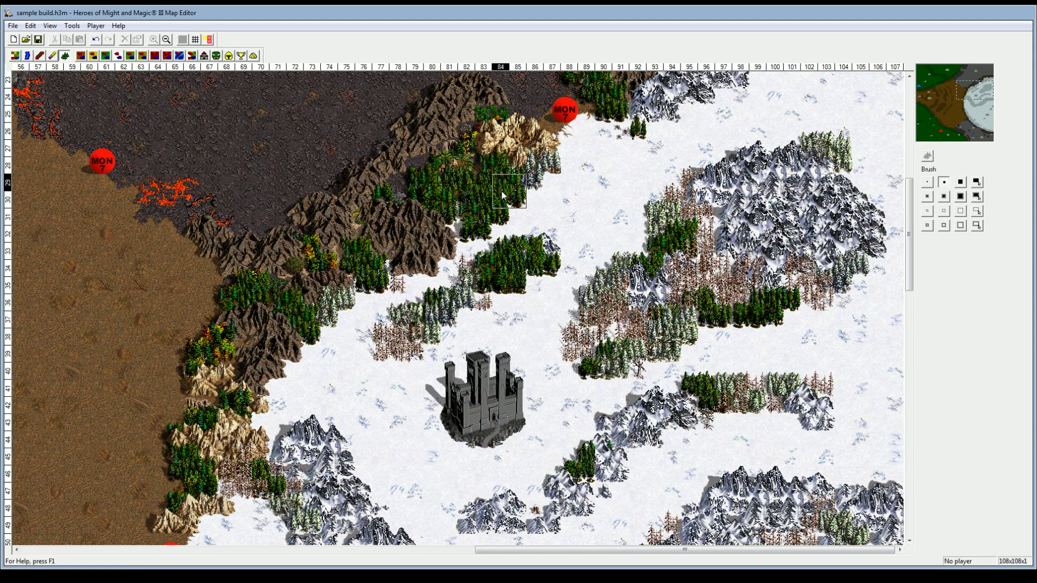
# Undo the three automatic obstacle placements around the castle.
pyautogui.hotkey('ctrl', 'z')
pyautogui.hotkey('ctrl', 'z')
pyautogui.hotkey('ctrl', 'z')
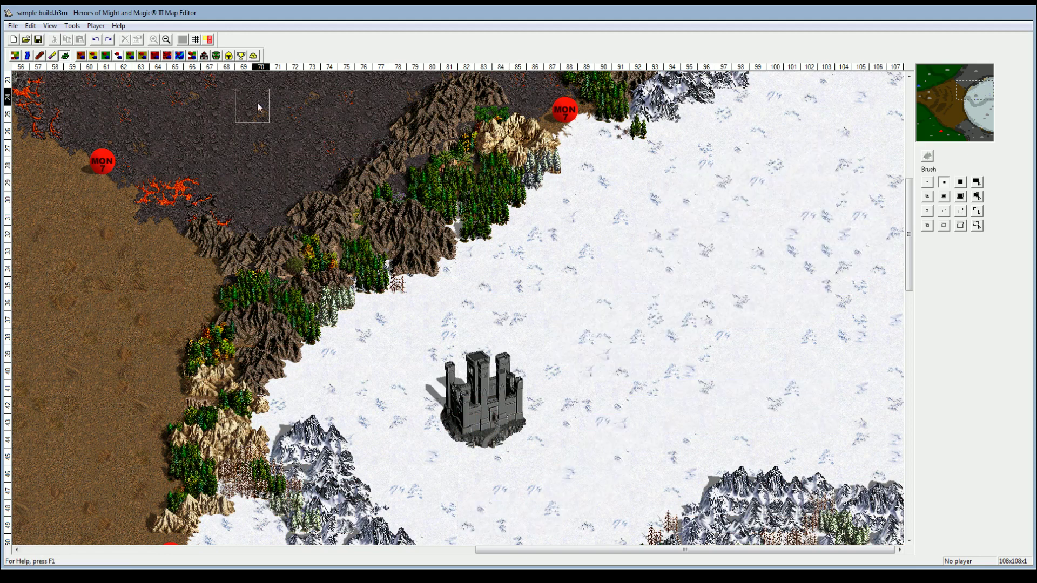
# Place a small Frozen Lake east of the castle and a larger one in the northeastern snow area.
pyautogui.click(117, 56)
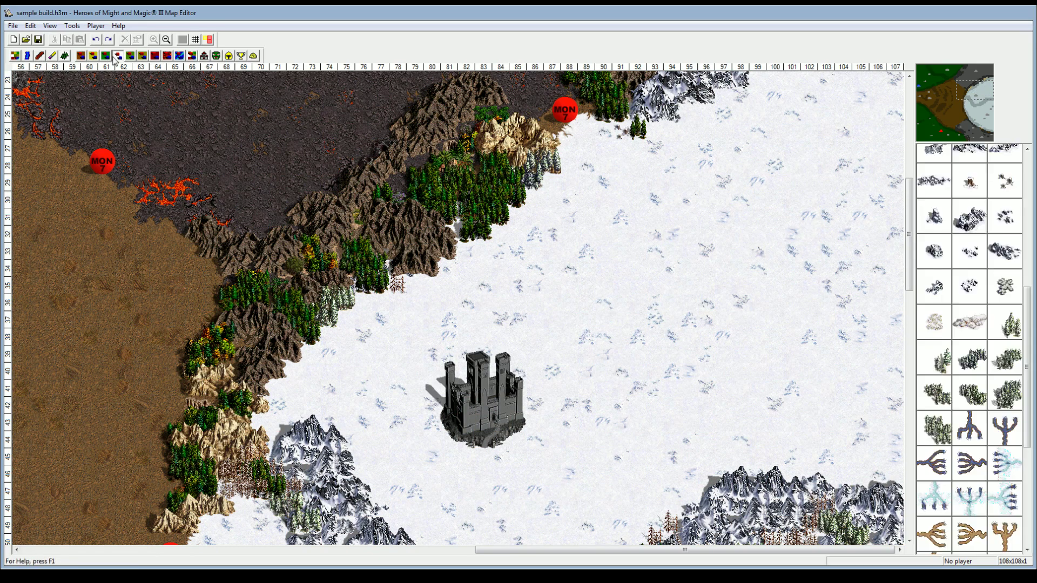
pyautogui.moveTo(1030, 355); pyautogui.dragTo(1030, 284)
pyautogui.click(696, 336)
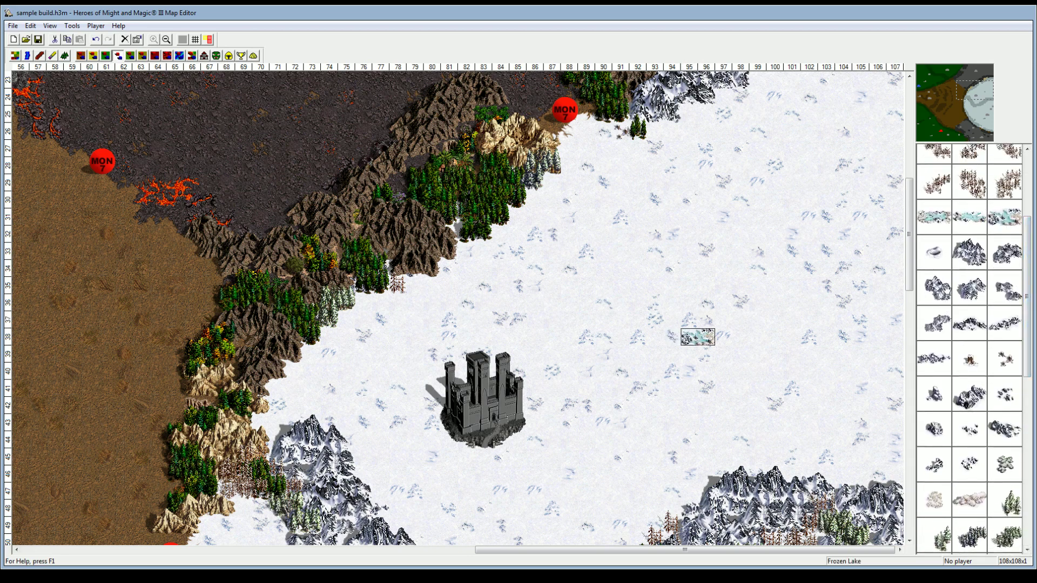
pyautogui.click(925, 228)
pyautogui.click(758, 209)
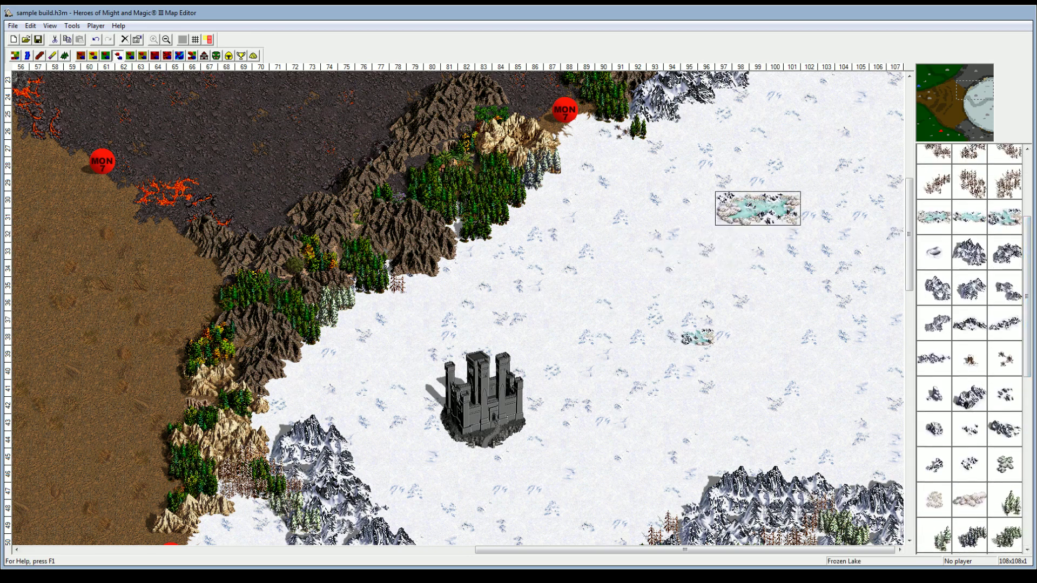
# Scatter three Stump objects on the snow: south of the castle, northeast of it, and far to the east.
pyautogui.click(535, 508)
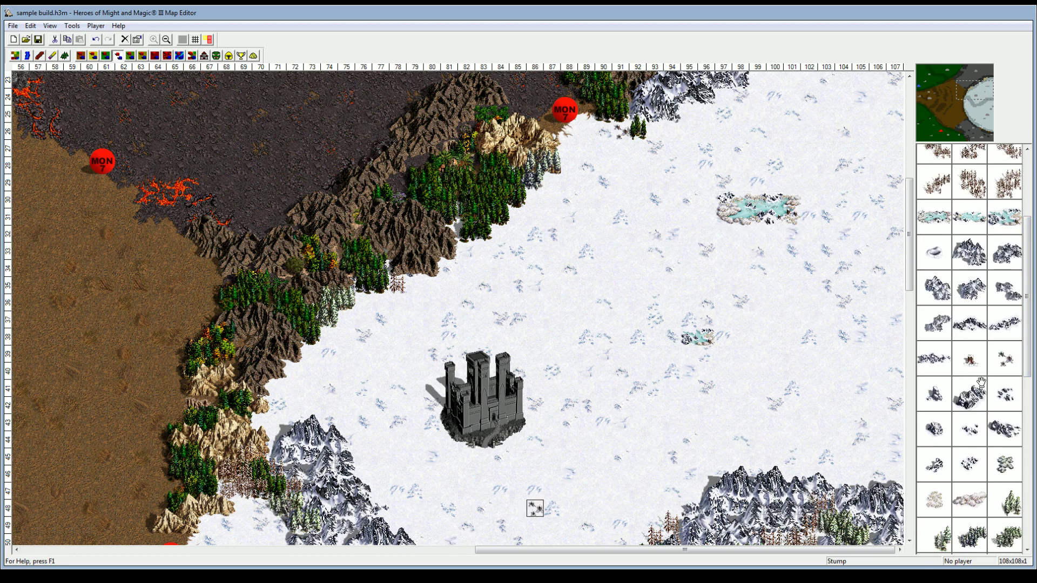
pyautogui.click(569, 286)
pyautogui.click(1006, 360)
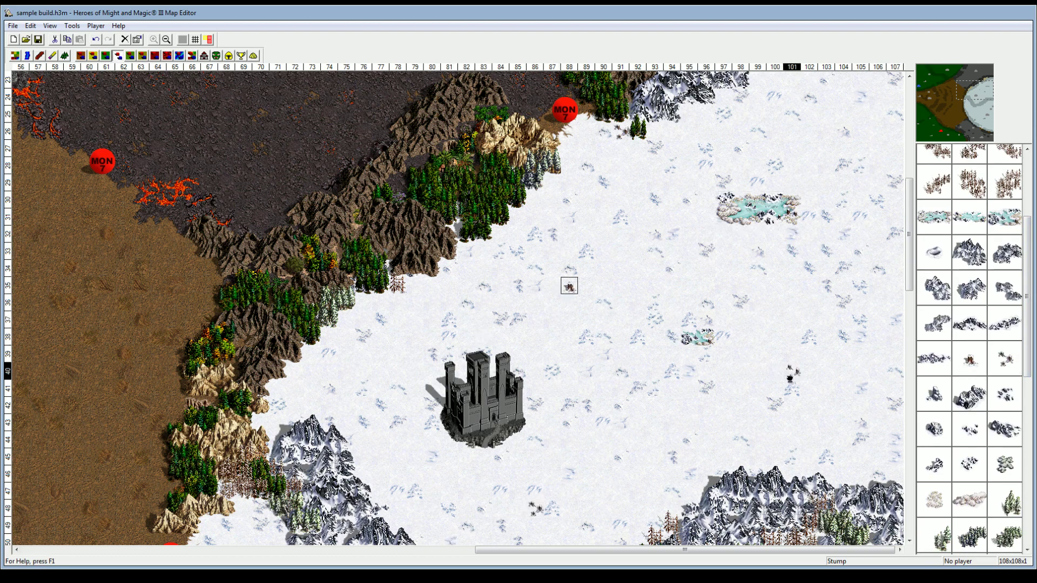
pyautogui.click(791, 371)
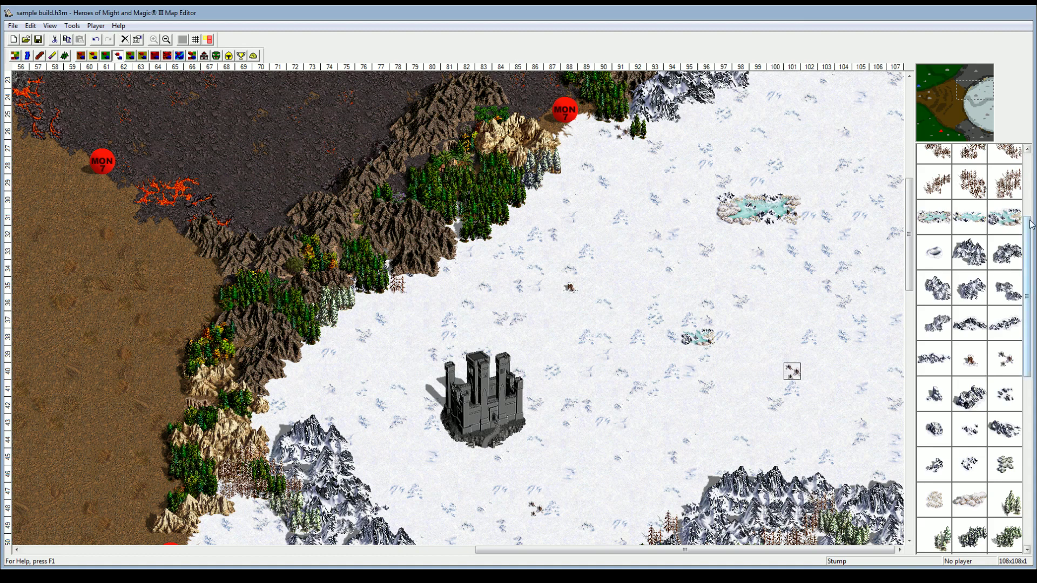
# Place a Crater on the snow northeast of the larger frozen lake.
pyautogui.moveTo(1030, 225); pyautogui.dragTo(1027, 157)
pyautogui.click(933, 161)
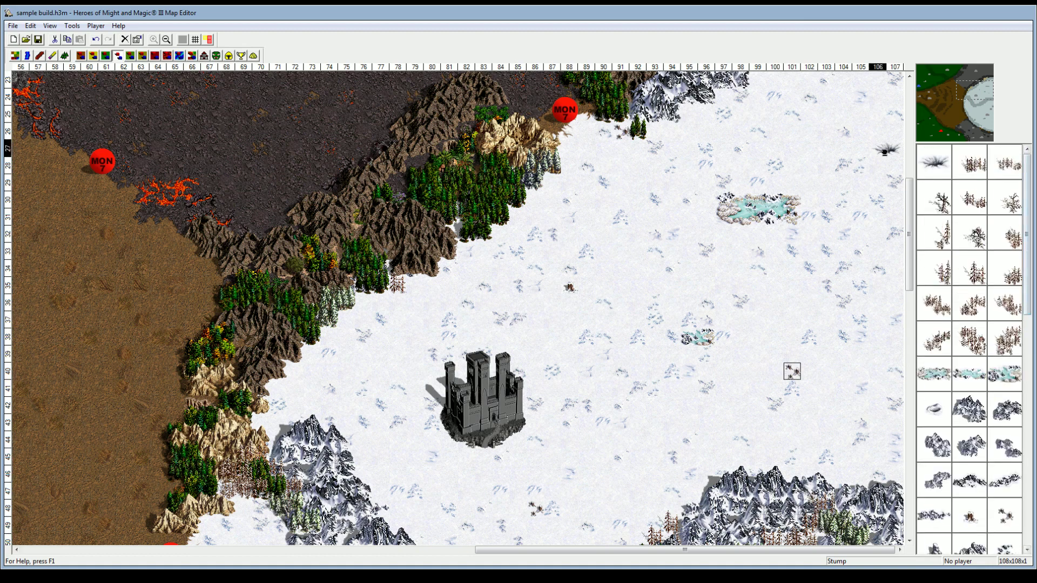
pyautogui.click(834, 114)
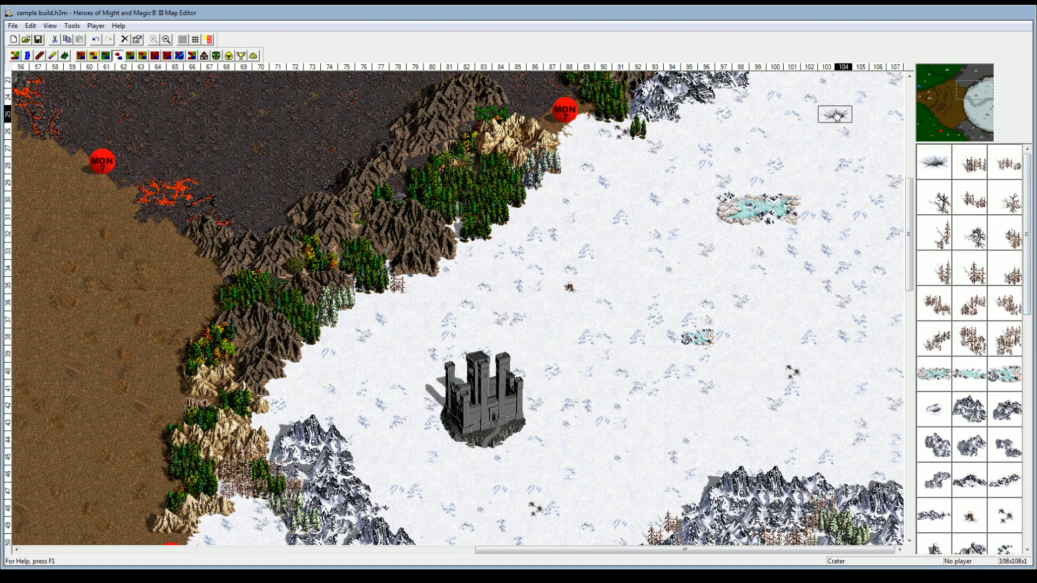
# Place three Dead Vegetation groups: east of the small lake, just northeast of the castle, and farther north near the forest.
pyautogui.click(994, 308)
pyautogui.click(809, 324)
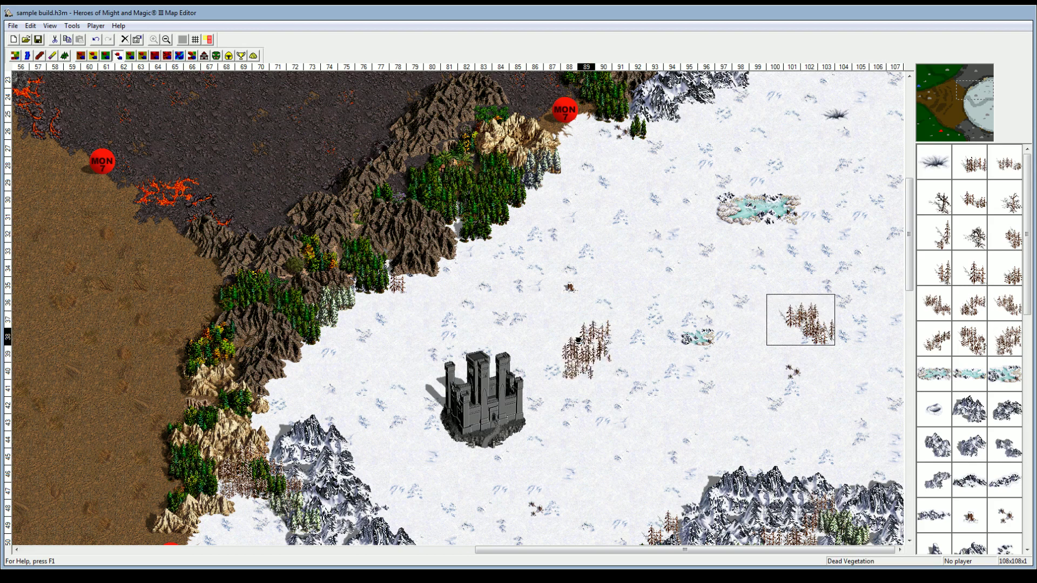
pyautogui.click(584, 349)
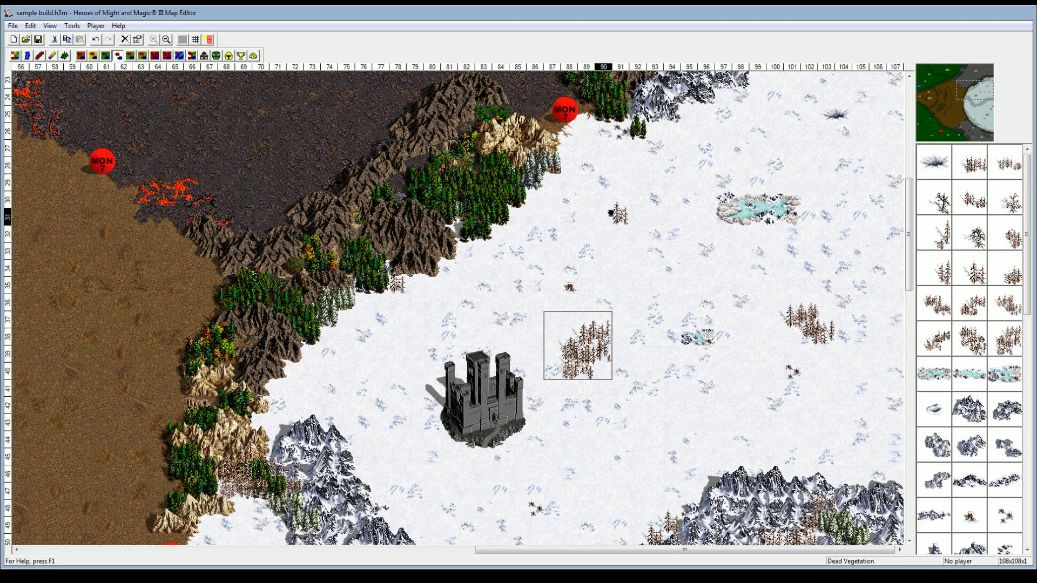
pyautogui.click(615, 214)
# With the grid and passability overlay on, auto-place obstacles around the larger lake's north and east sides, and hide the overlays.
pyautogui.click(65, 55)
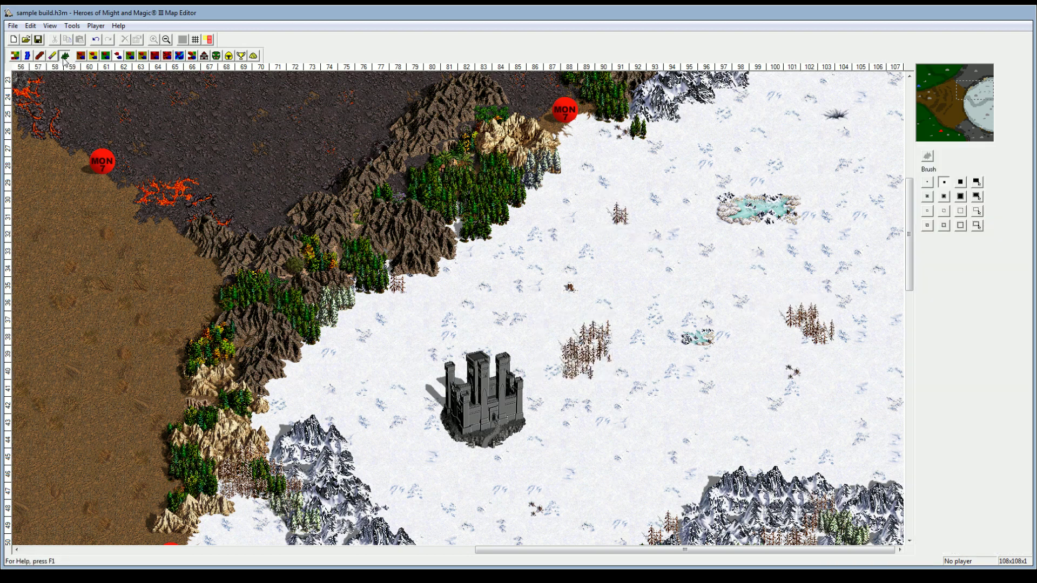
pyautogui.click(195, 40)
pyautogui.click(209, 40)
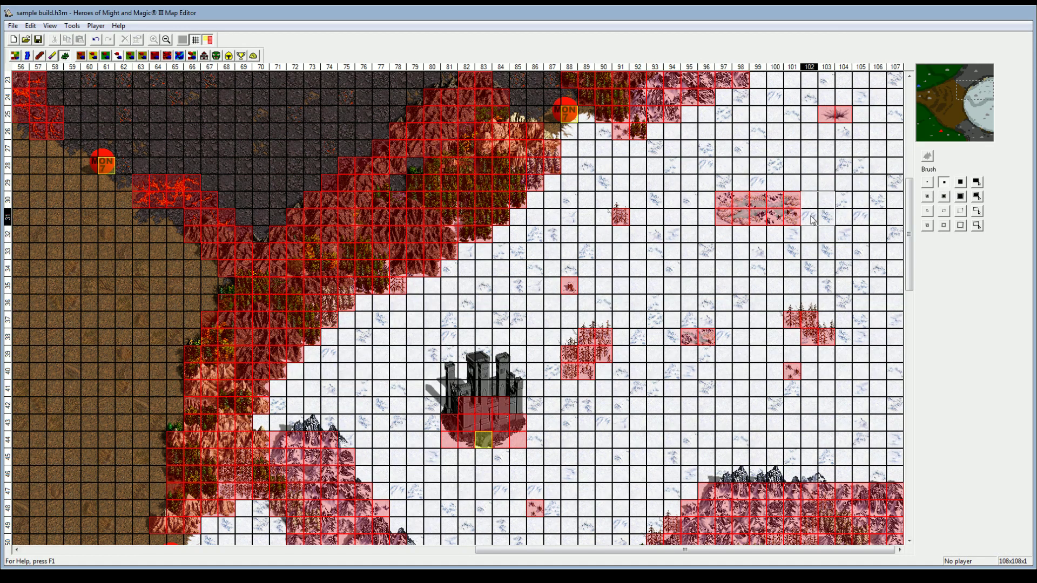
pyautogui.moveTo(818, 209)
pyautogui.mouseDown()
pyautogui.moveTo(783, 174)
pyautogui.moveTo(740, 175)
pyautogui.moveTo(808, 157)
pyautogui.mouseUp()
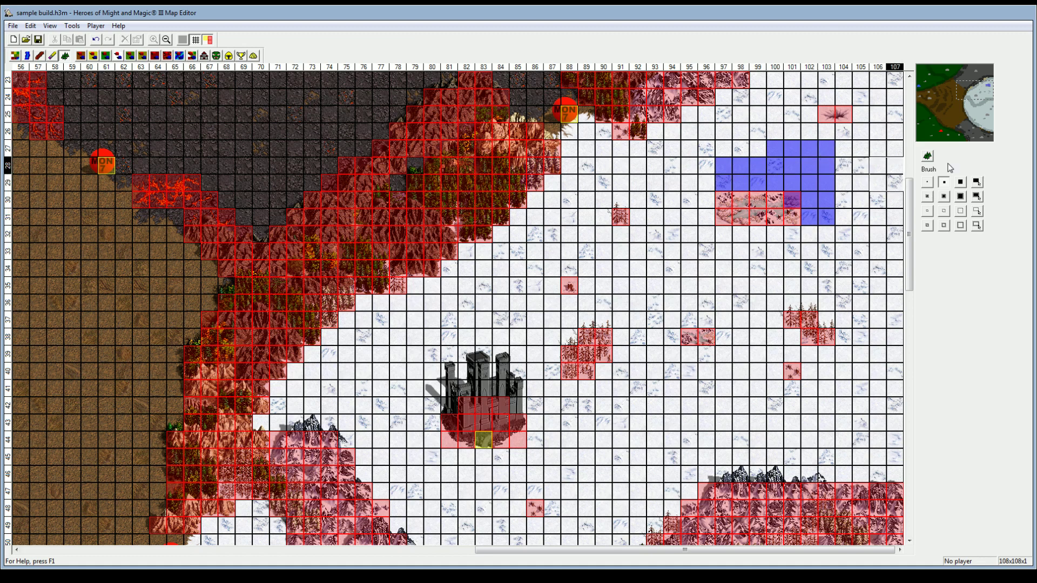
pyautogui.click(194, 39)
pyautogui.click(208, 40)
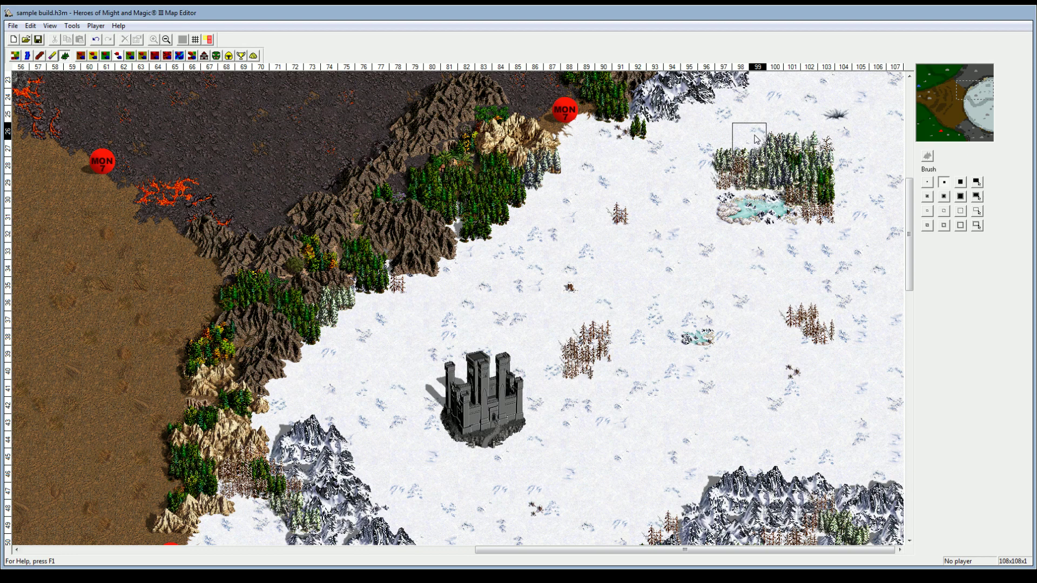
# Browse the snow, grass and dirt terrain objects for obstacle variety and return to automatic obstacle placement.
pyautogui.click(119, 56)
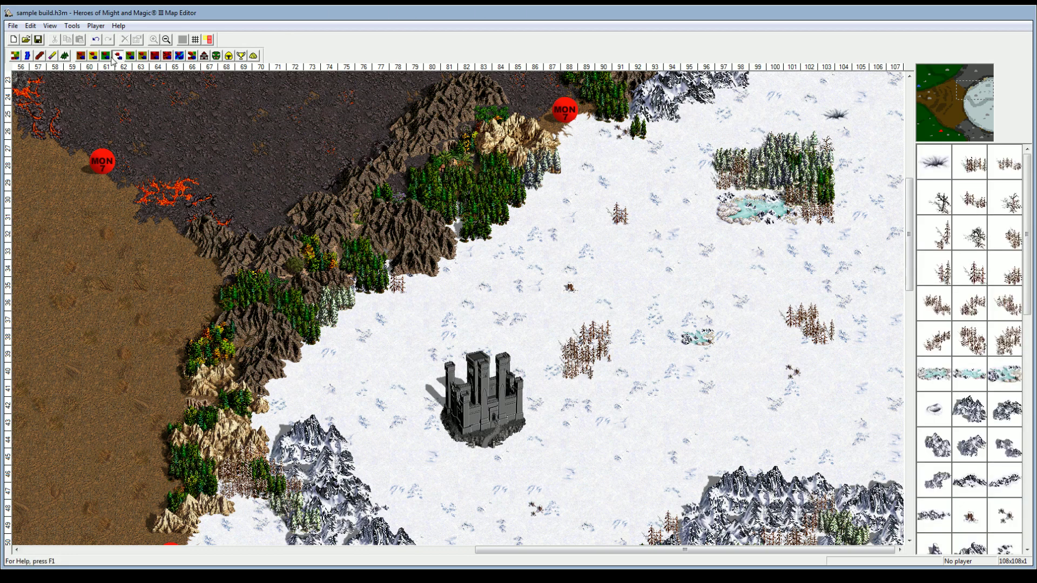
pyautogui.moveTo(1027, 461); pyautogui.dragTo(1005, 236)
pyautogui.scroll(3, 1006, 238)
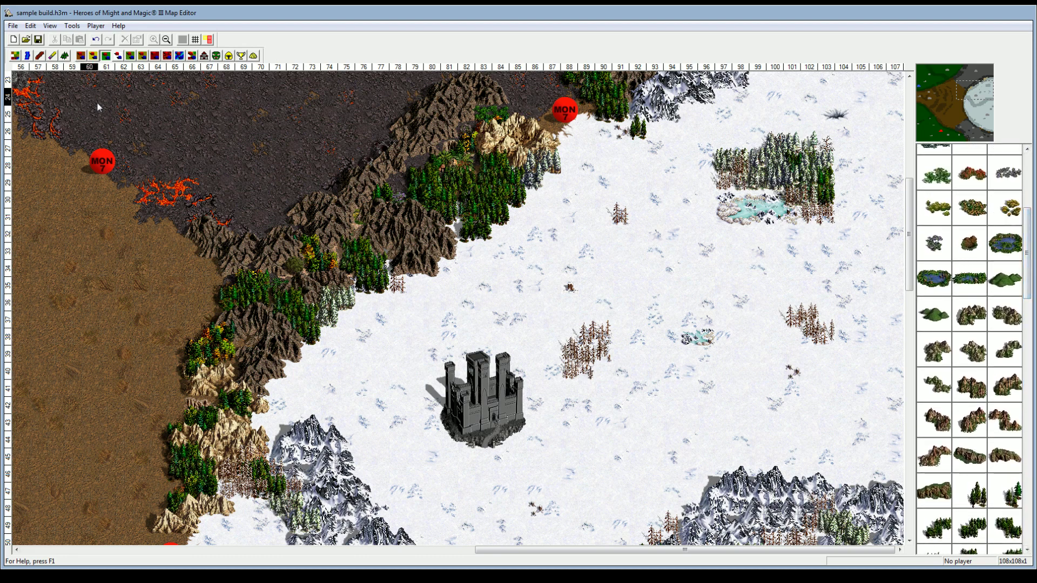
pyautogui.click(65, 56)
pyautogui.click(81, 56)
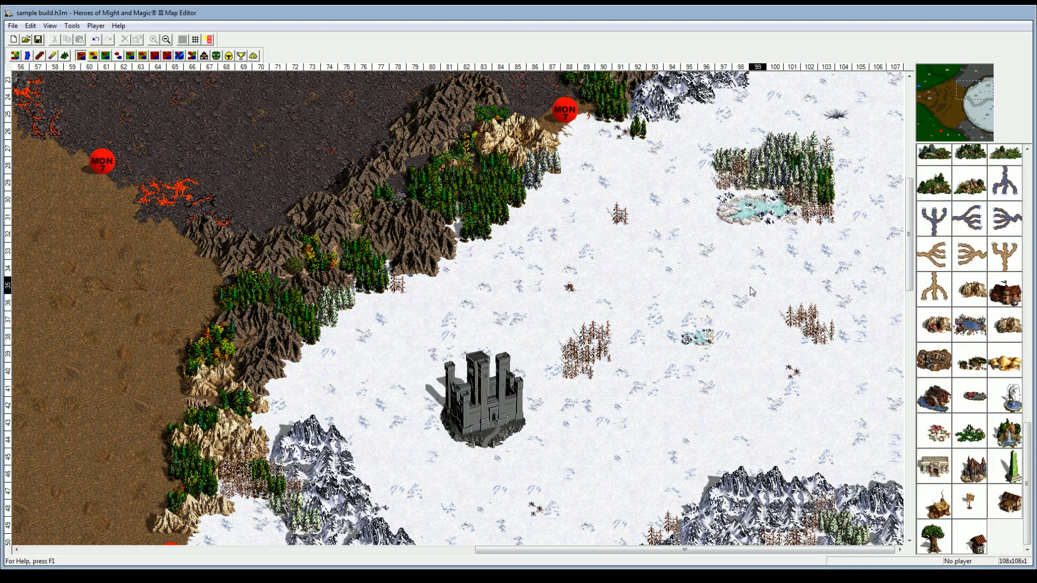
pyautogui.moveTo(1029, 443); pyautogui.dragTo(1031, 365)
pyautogui.scroll(10, 969, 351)
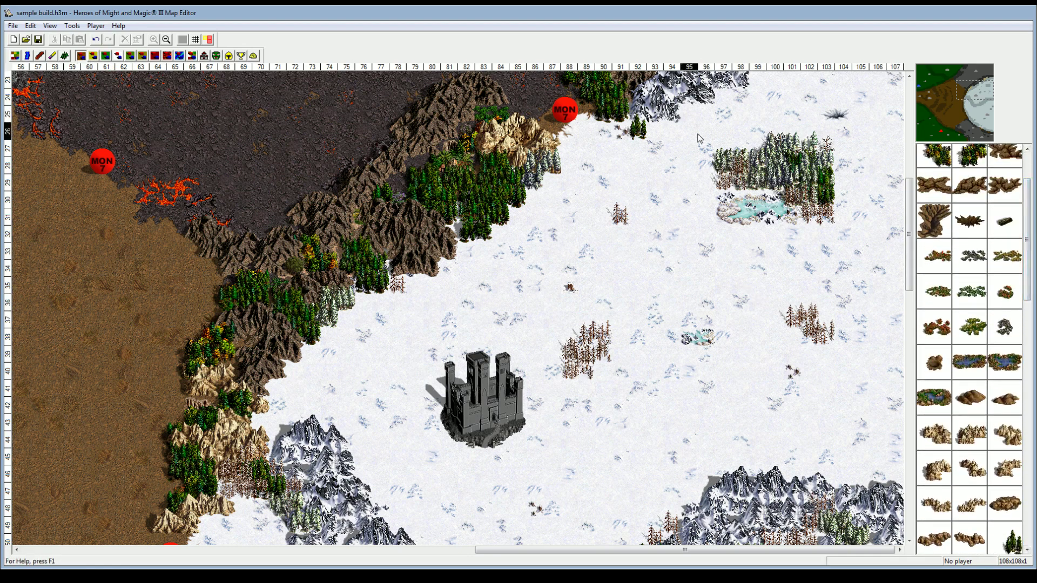
pyautogui.click(66, 55)
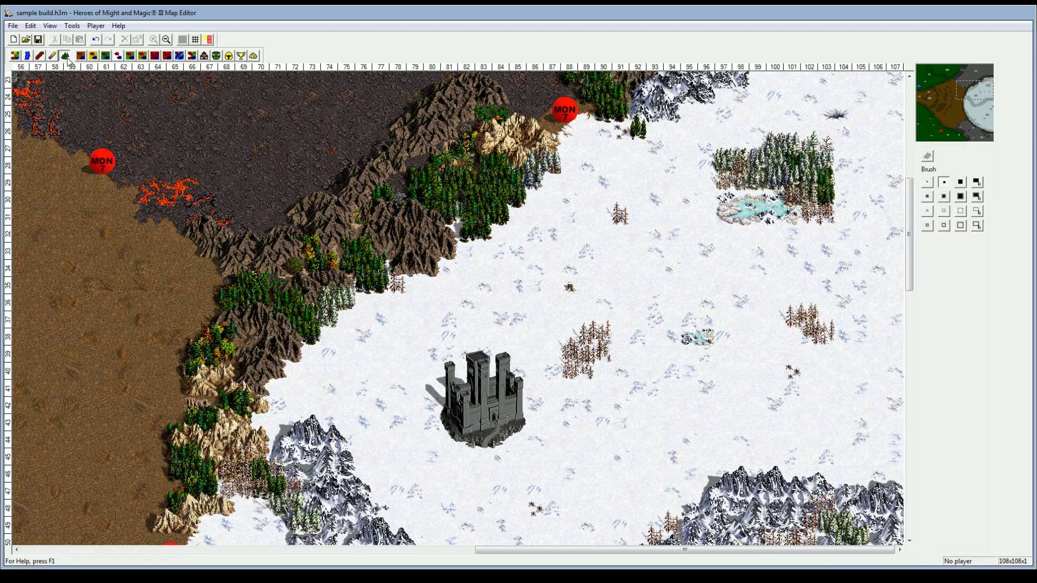